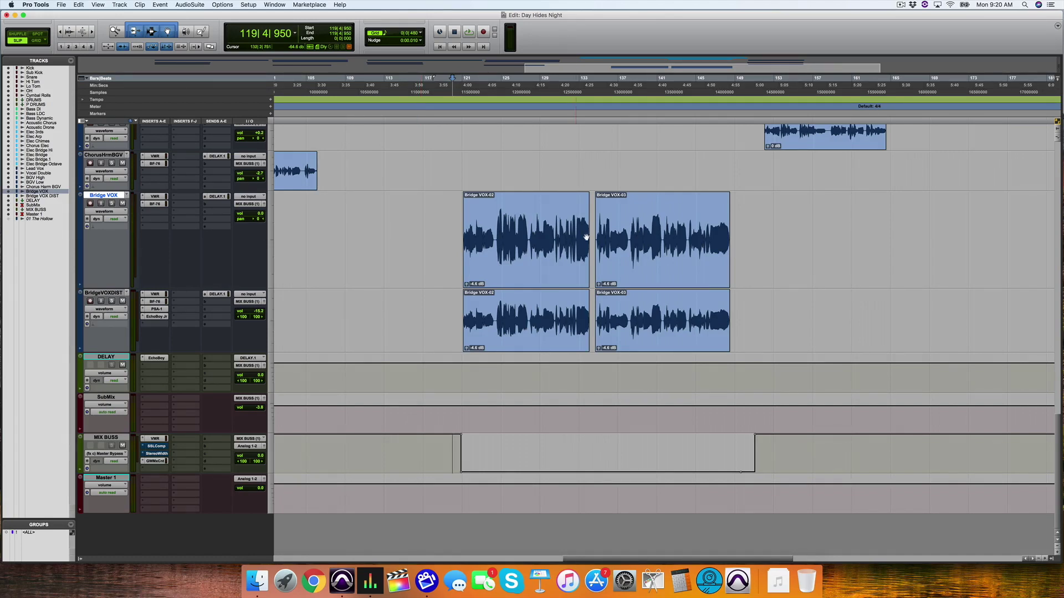
- Place the edit cursor on the MIX BUSS track just before its bypass automation change and play that passage
{"action": "left_click", "coordinate": [421, 449]}
{"action": "left_click", "coordinate": [407, 448]}
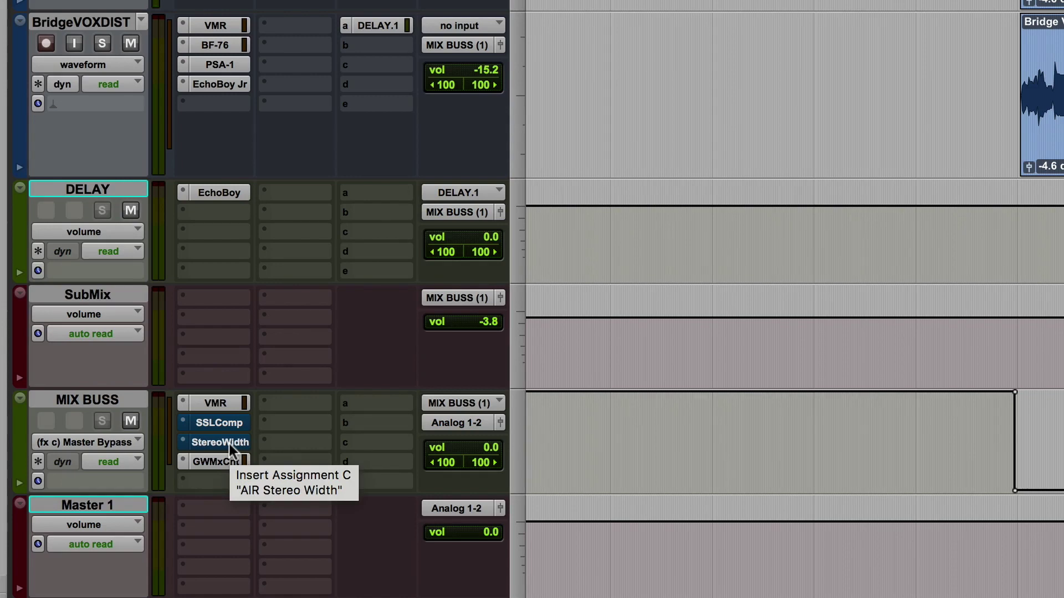
{"action": "left_click", "coordinate": [912, 438]}
{"action": "key", "text": "space"}
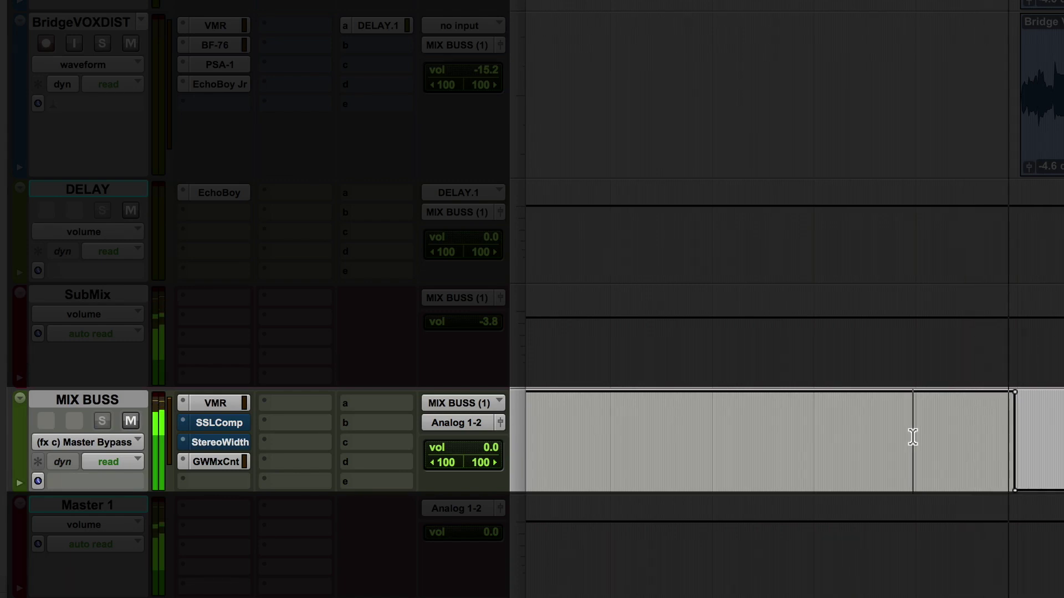
{"action": "left_click", "coordinate": [912, 437]}
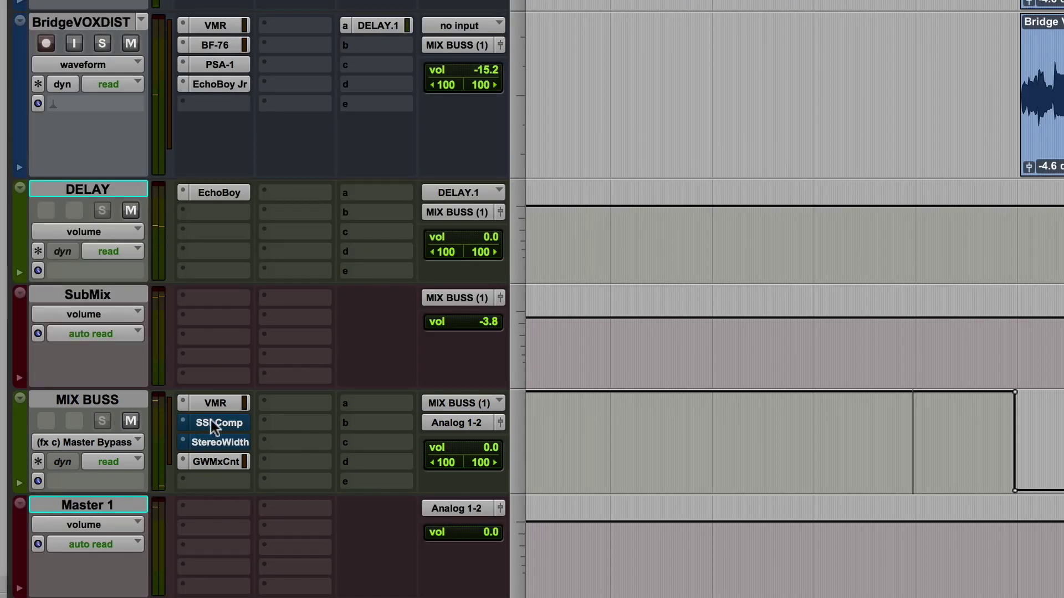
- Add AutoFade to the automated parameters of the MIX BUSS track's SSLComp plug-in, remove it again, and close the plug-in
{"action": "left_click", "coordinate": [213, 421]}
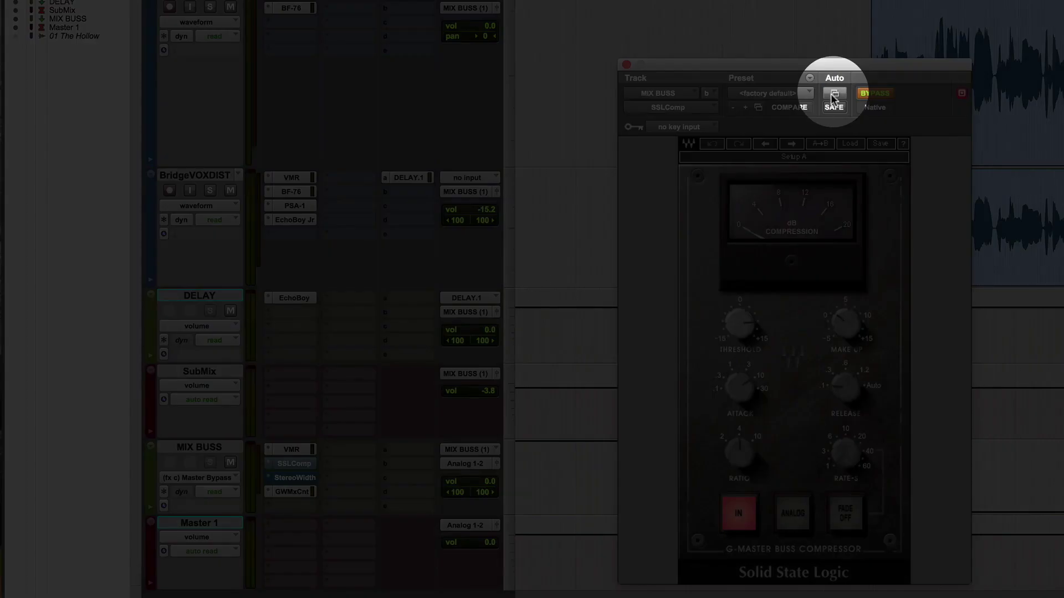
{"action": "left_click", "coordinate": [835, 94]}
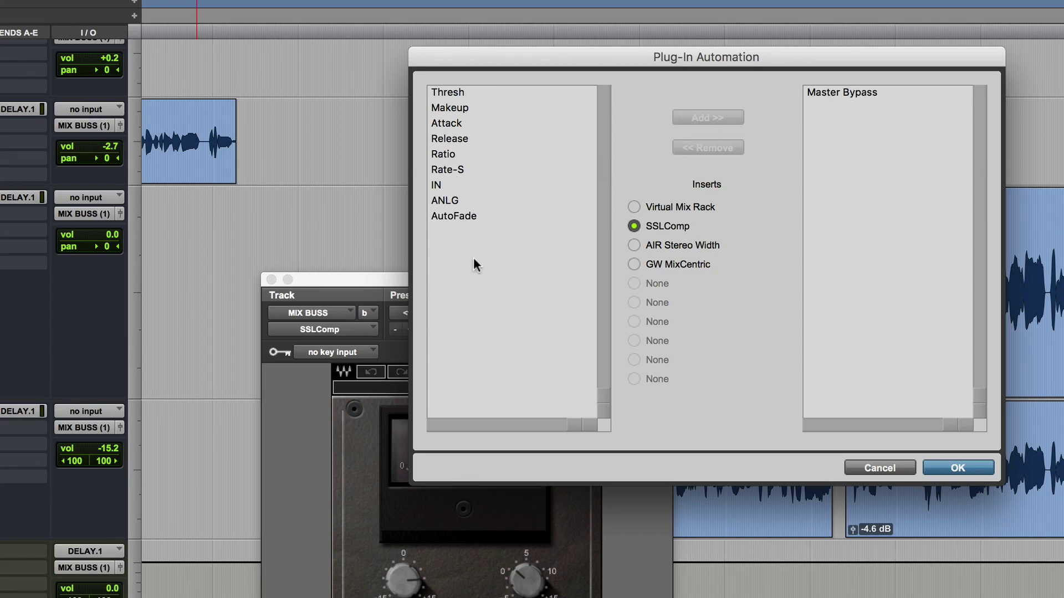
{"action": "left_click", "coordinate": [460, 215]}
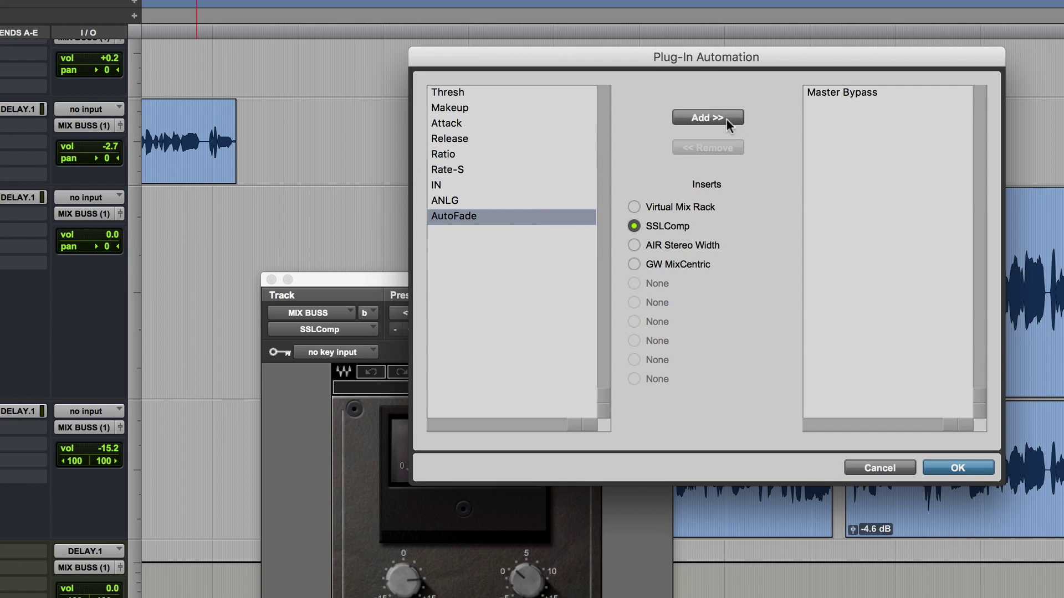
{"action": "left_click", "coordinate": [726, 119]}
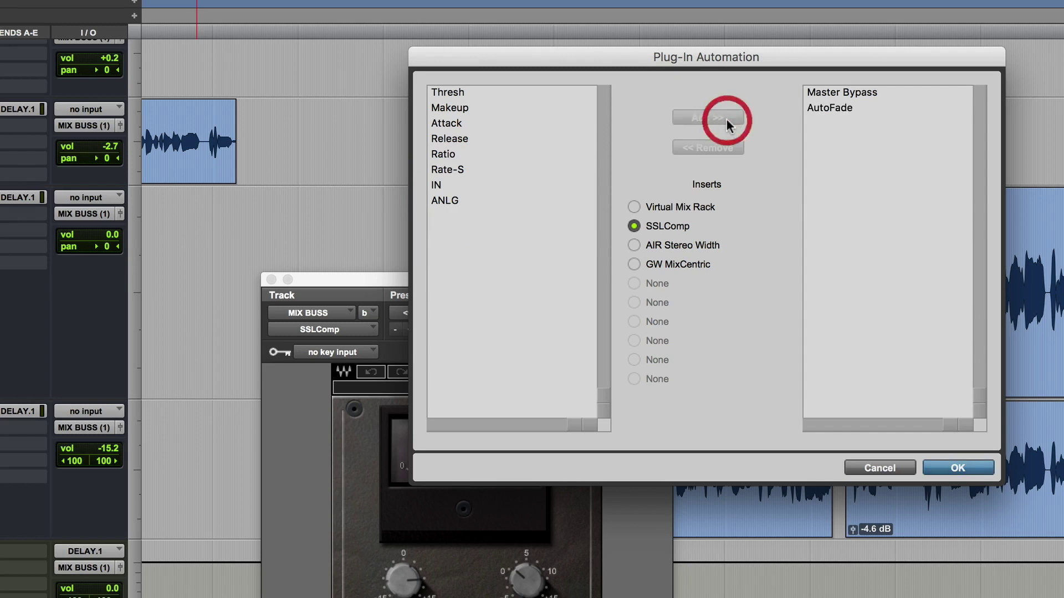
{"action": "left_click", "coordinate": [846, 111]}
{"action": "left_click", "coordinate": [723, 148]}
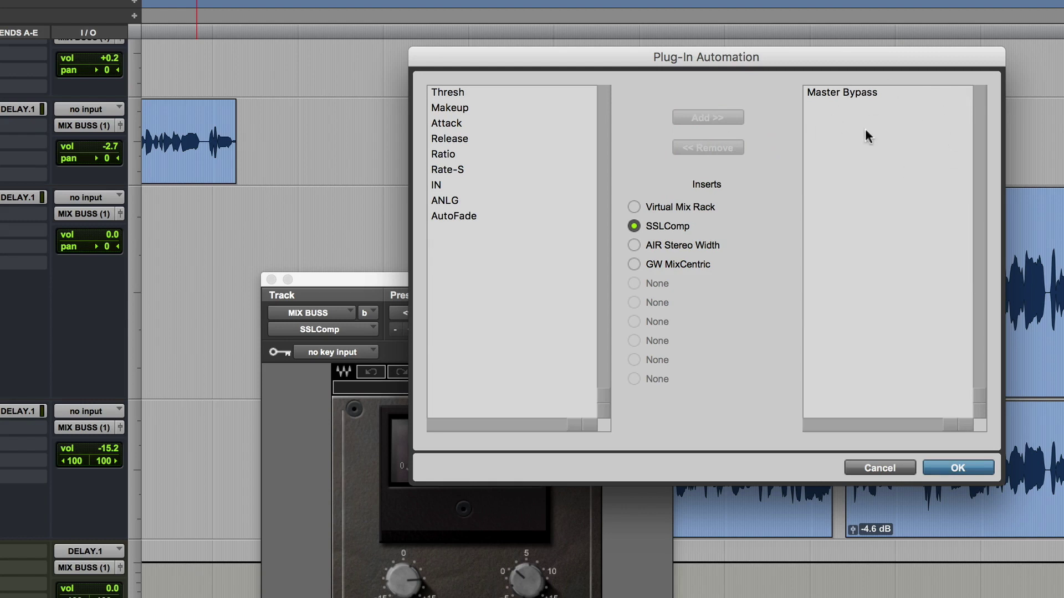
{"action": "left_click", "coordinate": [969, 468]}
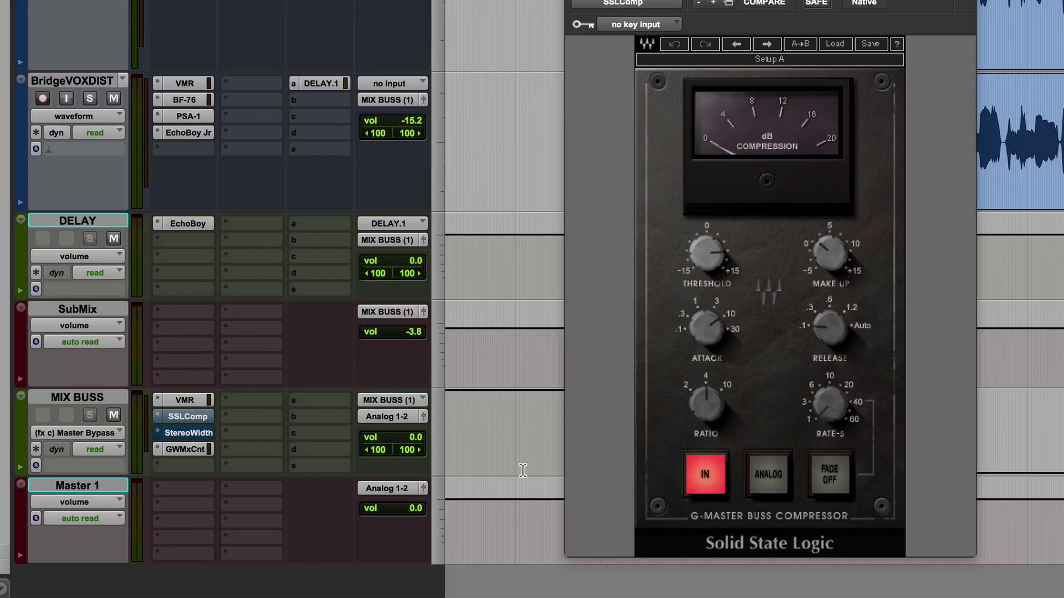
{"action": "key", "text": "super+w"}
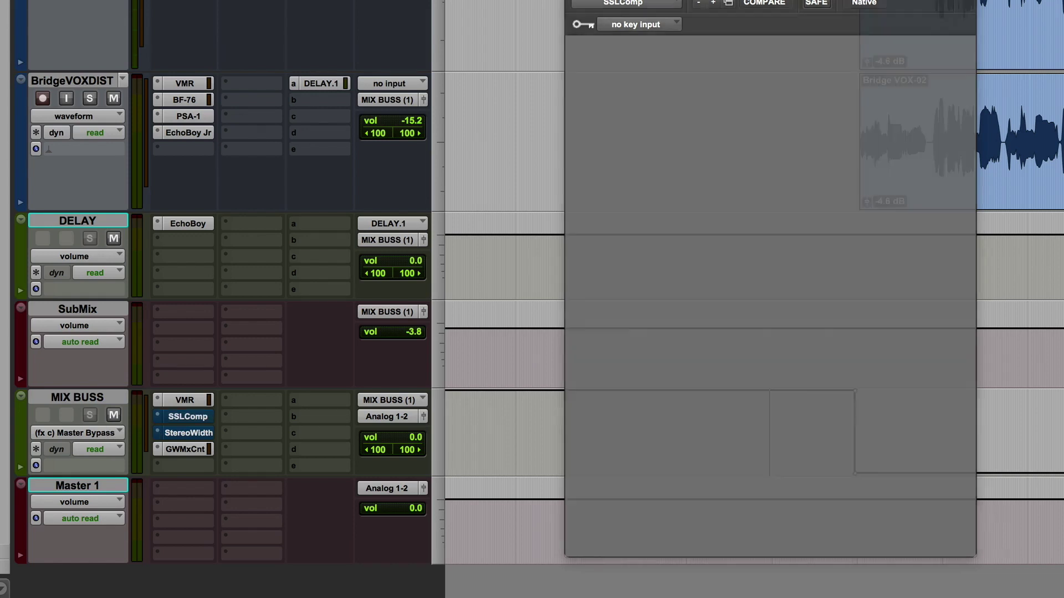
- Change the MIX BUSS track's automation view to volume and on to the SSLComp Master Bypass
{"action": "left_click", "coordinate": [76, 433]}
{"action": "mouse_move", "coordinate": [73, 437]}
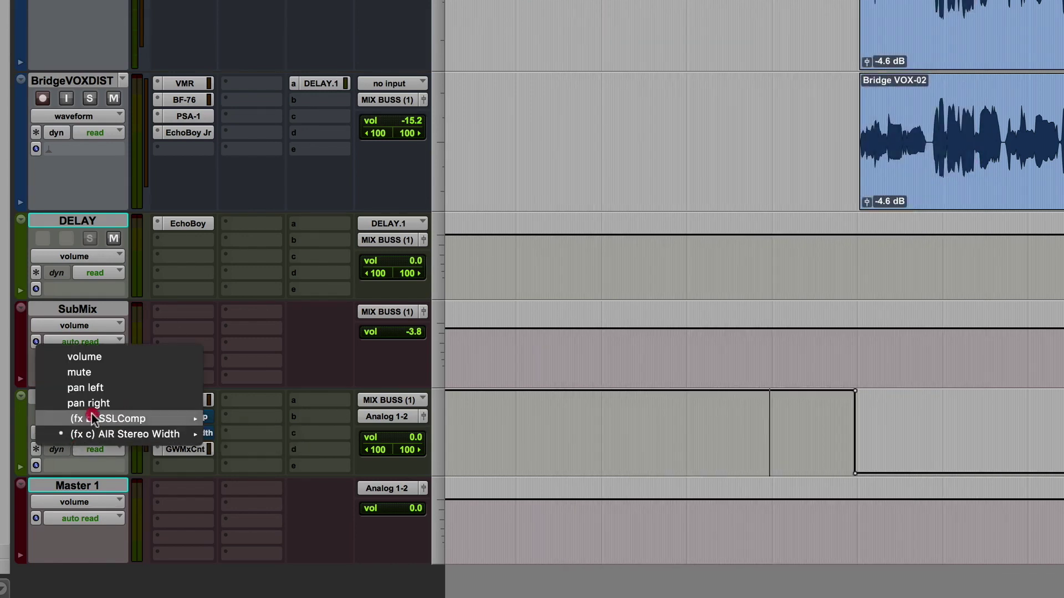
{"action": "left_click", "coordinate": [114, 357]}
{"action": "left_click", "coordinate": [92, 428]}
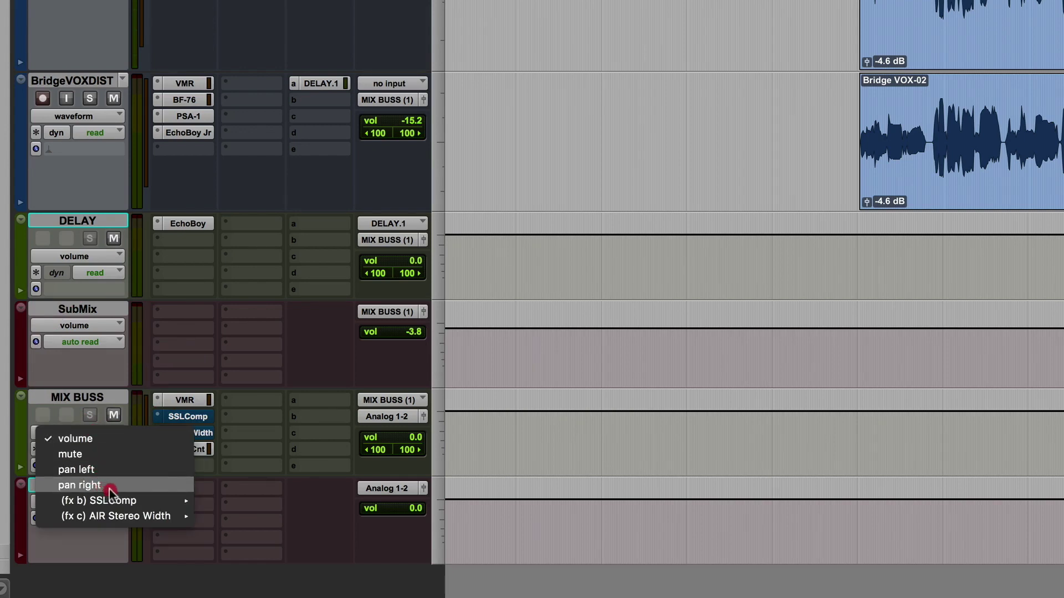
{"action": "mouse_move", "coordinate": [136, 501]}
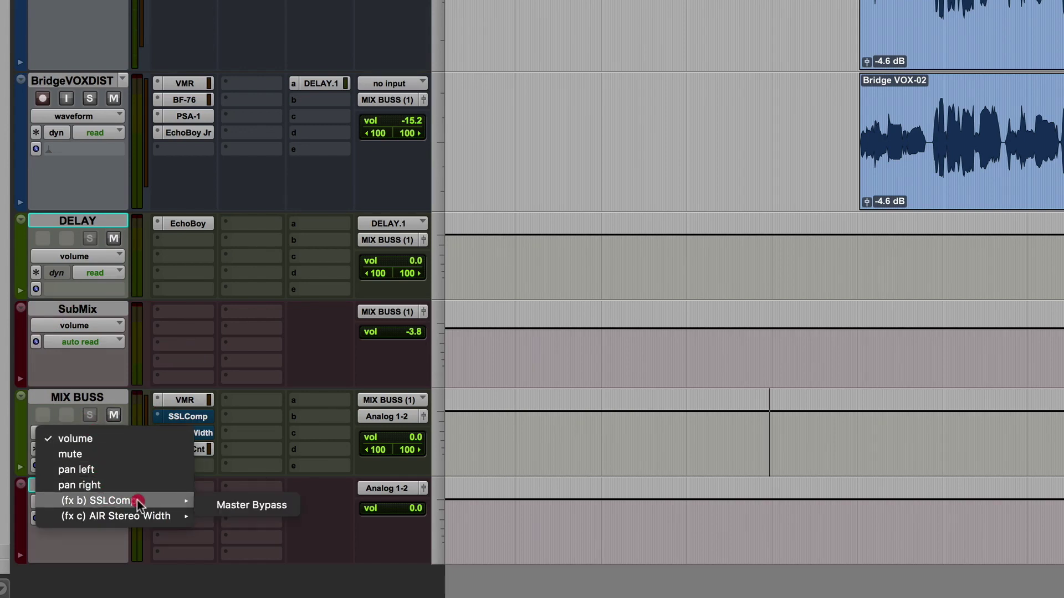
{"action": "left_click", "coordinate": [261, 508]}
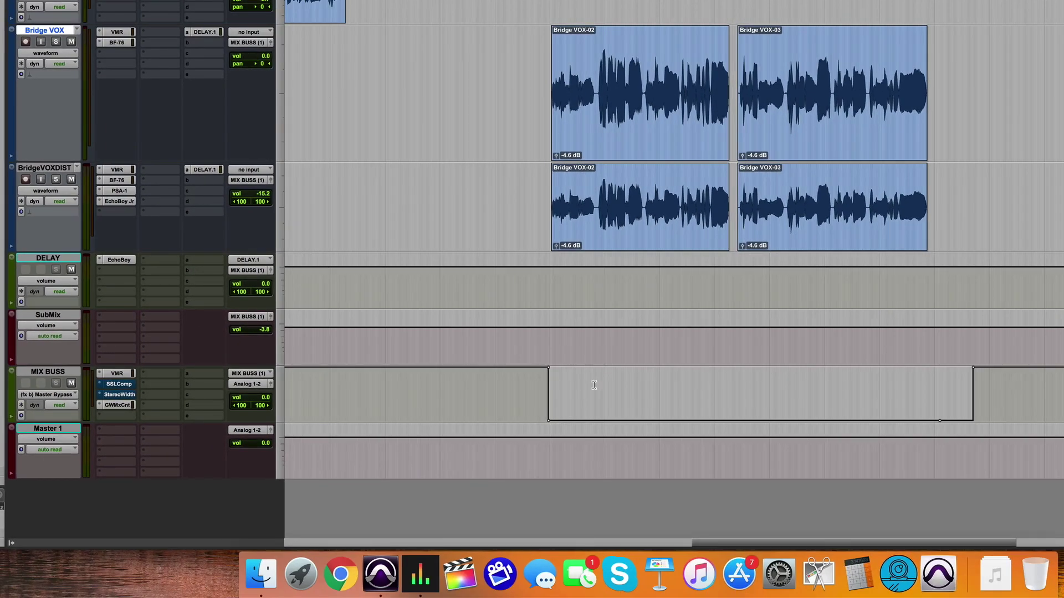
- Place the edit cursor before and within the lowered section of the MIX BUSS bypass automation to compare the insert states
{"action": "left_click", "coordinate": [475, 374]}
{"action": "left_click", "coordinate": [434, 359]}
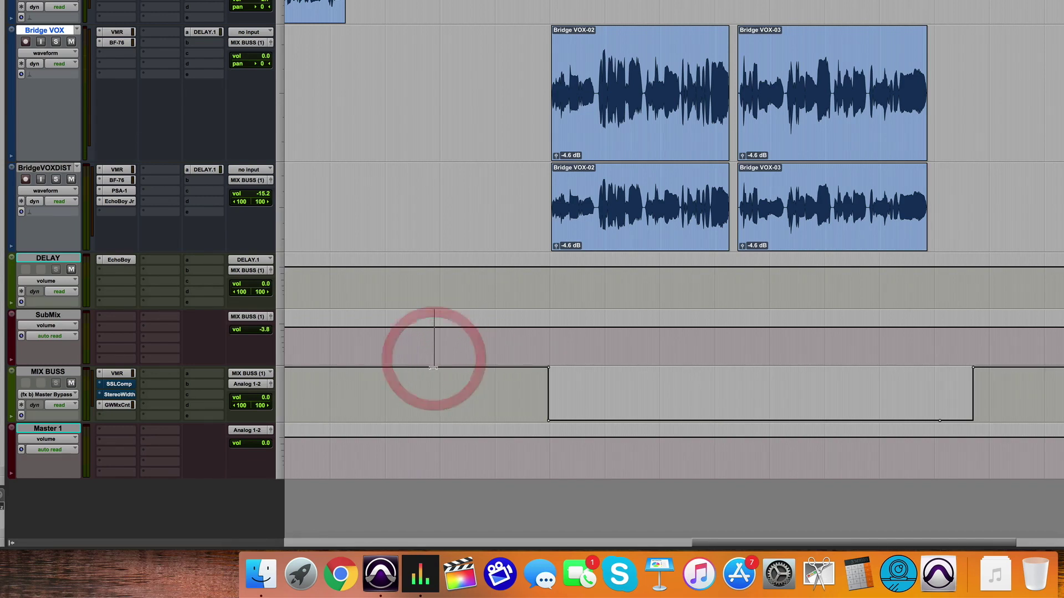
{"action": "left_click", "coordinate": [432, 363]}
{"action": "left_click", "coordinate": [675, 364]}
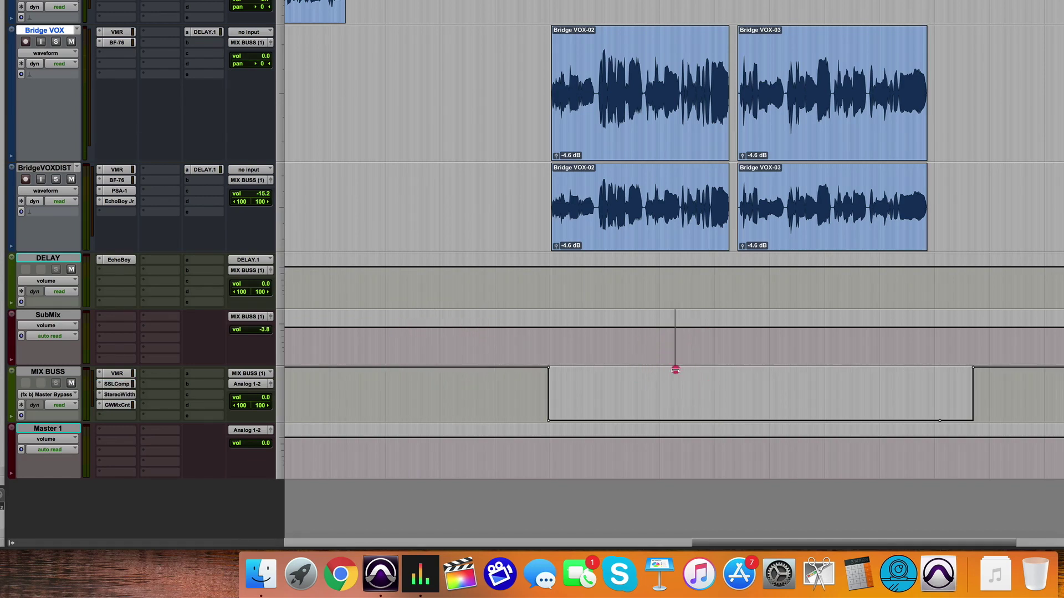
{"action": "left_click", "coordinate": [674, 430]}
- Open the AIR Stereo Width plug-in on MIX BUSS and toggle its bypass repeatedly to compare the sound with and without widening
{"action": "left_click", "coordinate": [119, 394]}
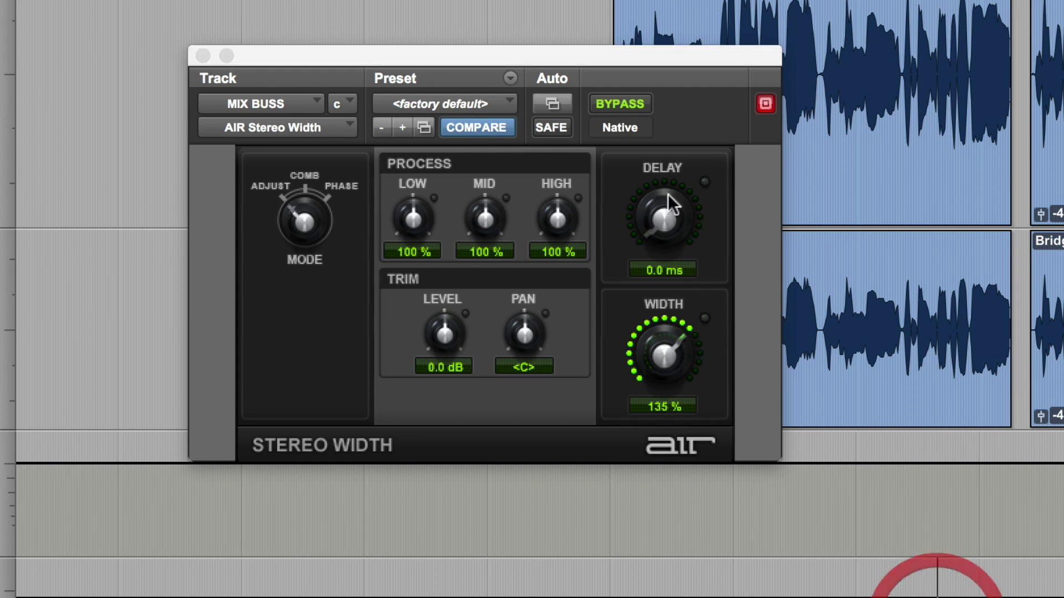
{"action": "left_click_drag", "start_coordinate": [662, 53], "coordinate": [765, 172]}
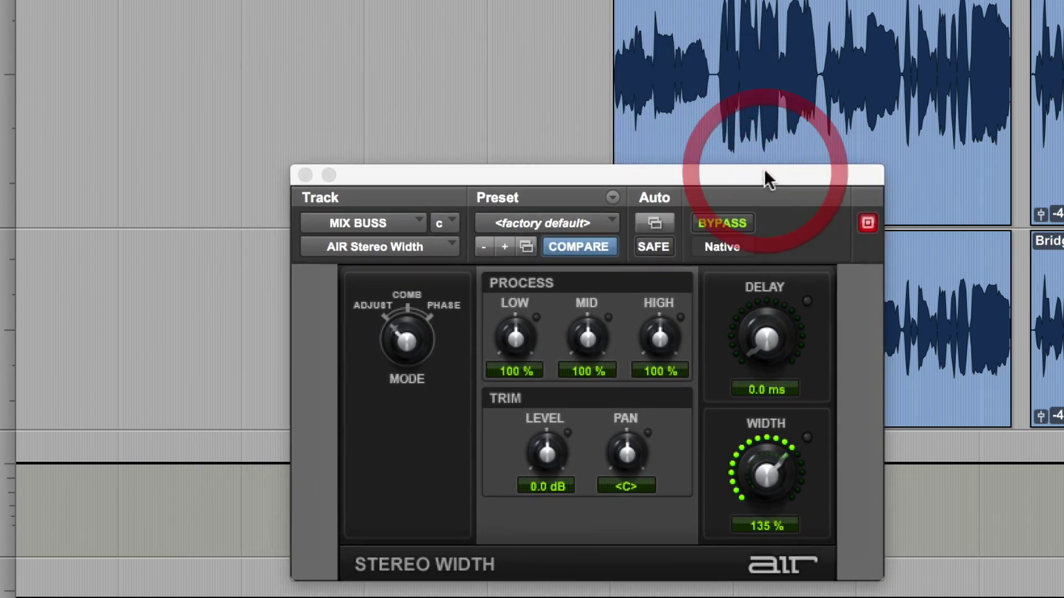
{"action": "left_click", "coordinate": [736, 223]}
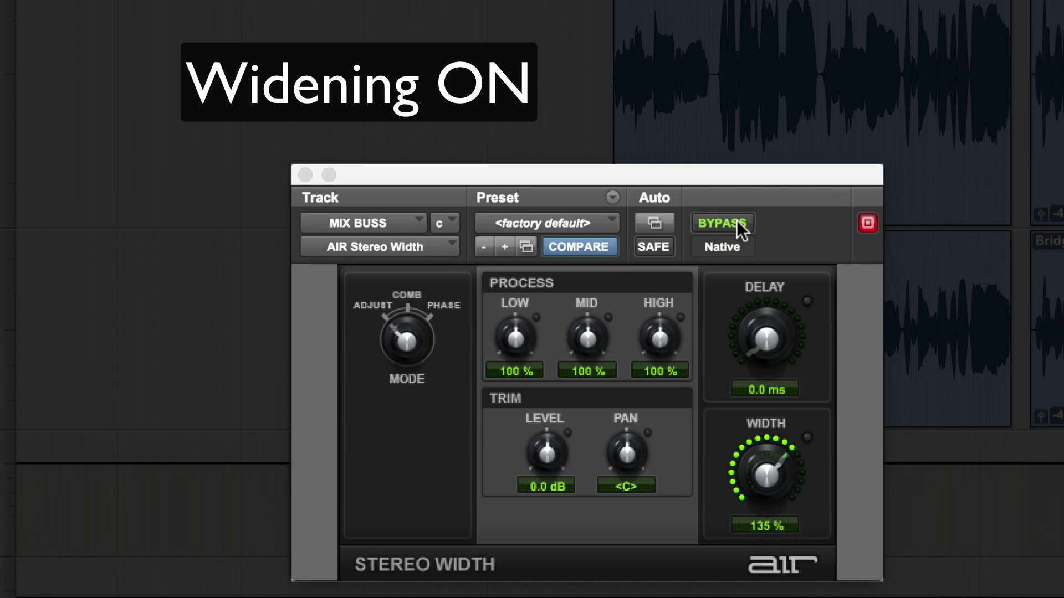
{"action": "left_click", "coordinate": [736, 221]}
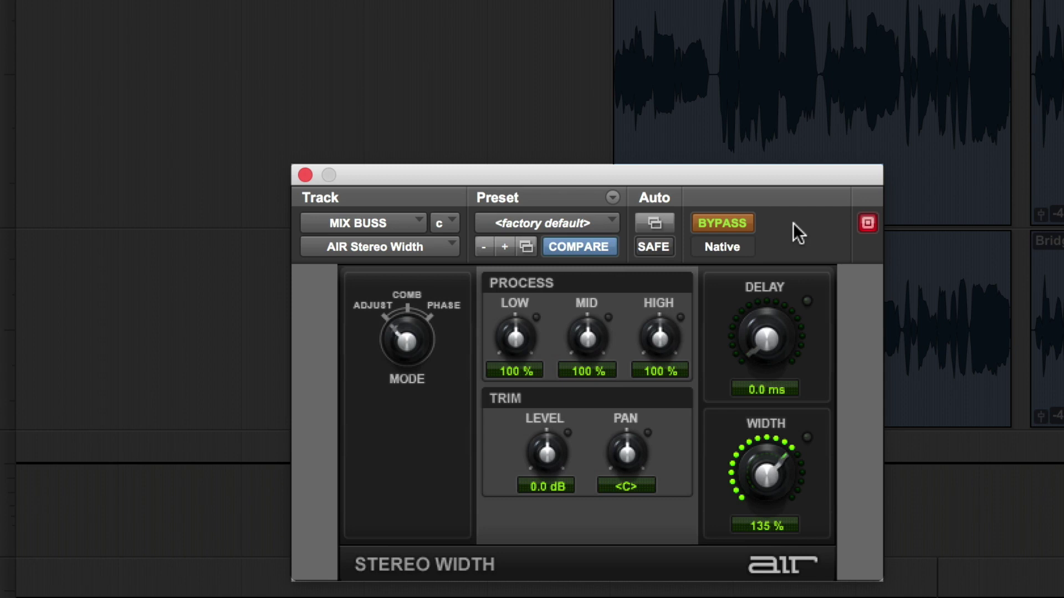
{"action": "left_click", "coordinate": [729, 221]}
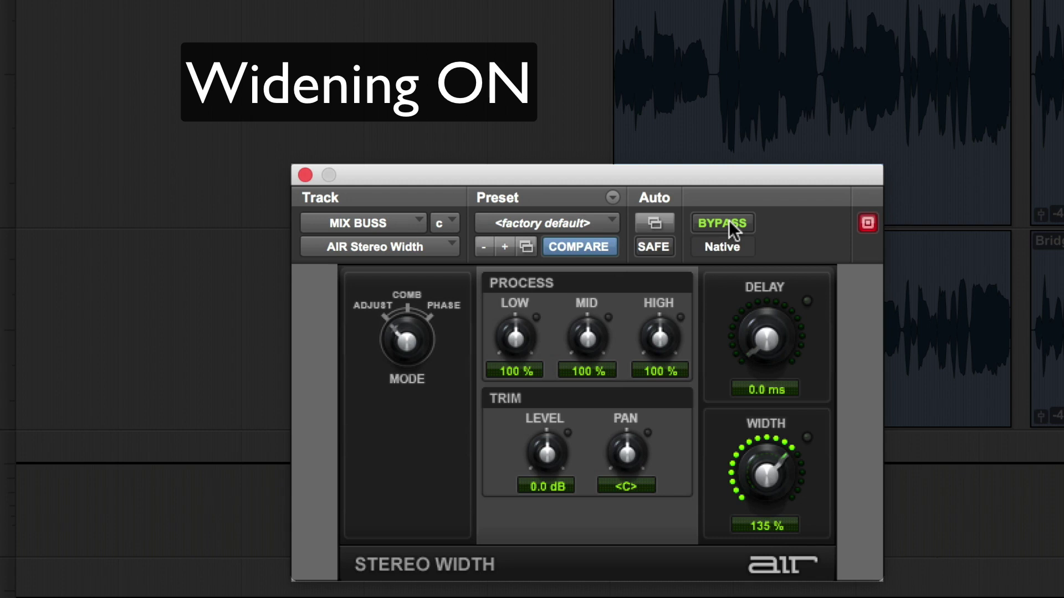
{"action": "left_click", "coordinate": [729, 221]}
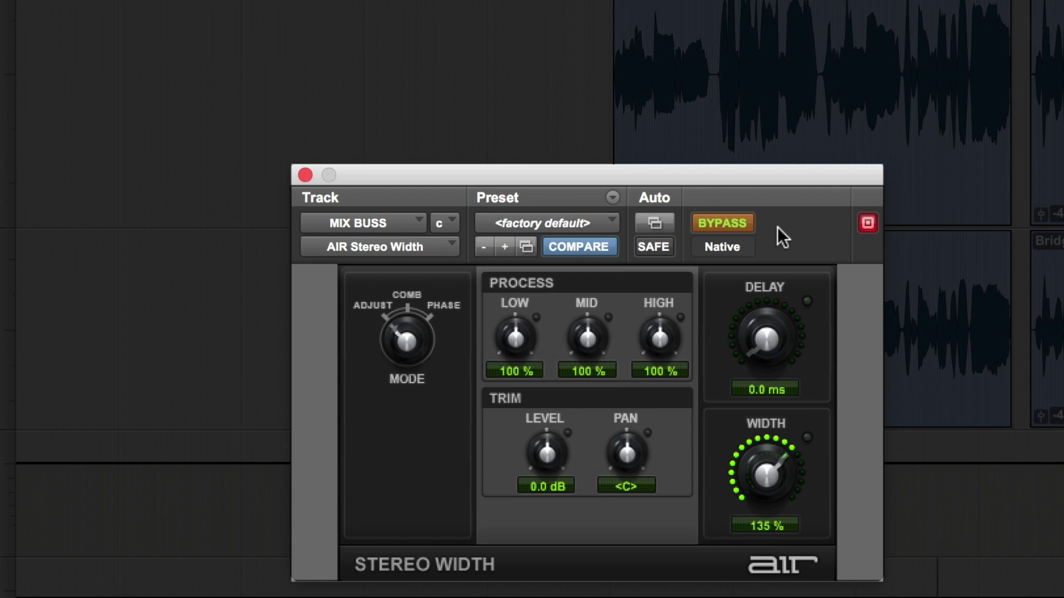
{"action": "left_click", "coordinate": [710, 222]}
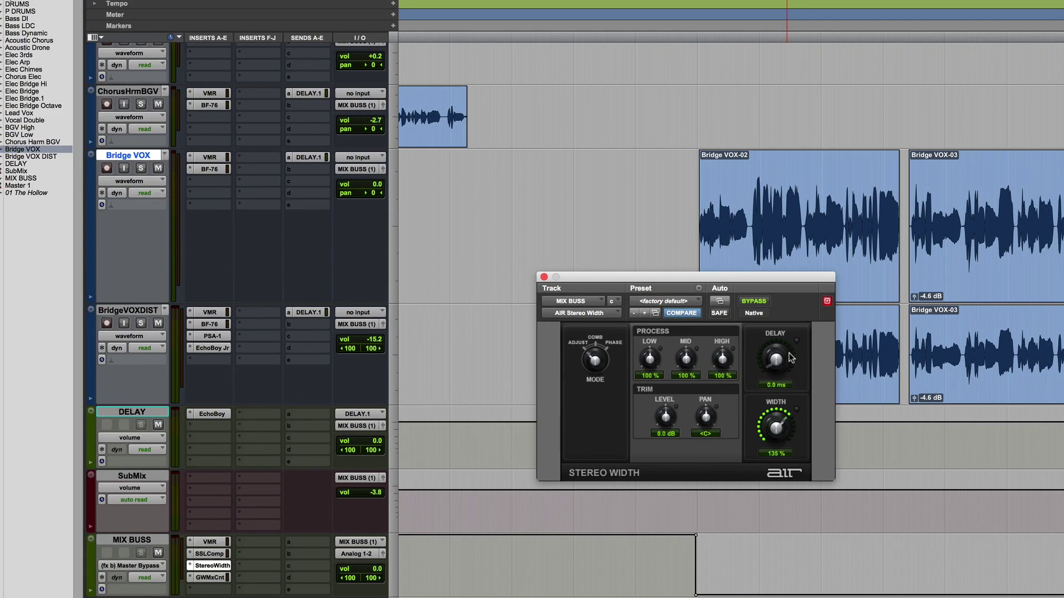
- Check which AIR Stereo Width parameters are enabled for automation
{"action": "left_click", "coordinate": [723, 301]}
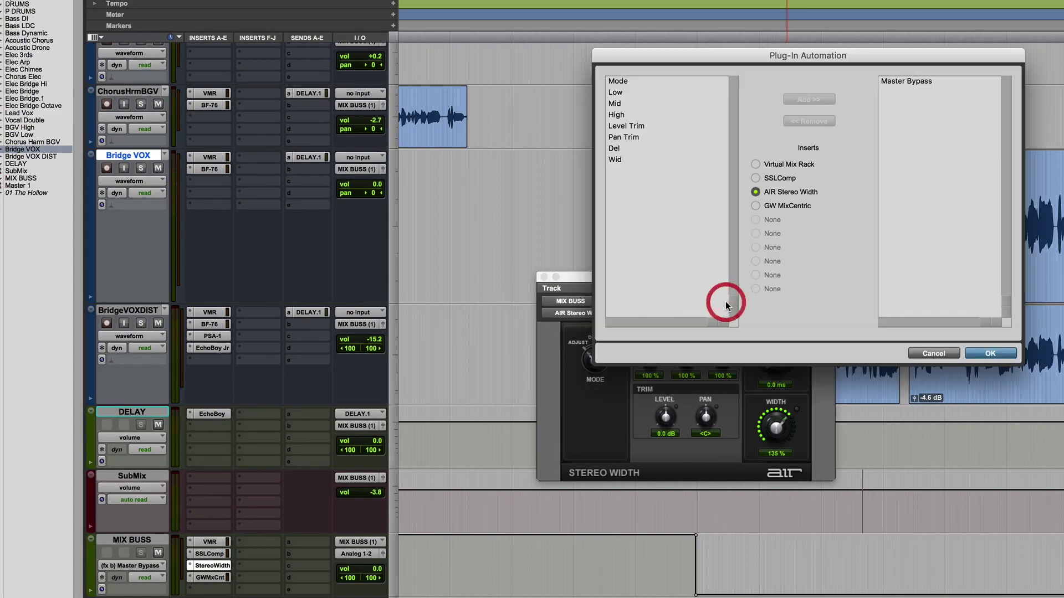
{"action": "left_click", "coordinate": [996, 353]}
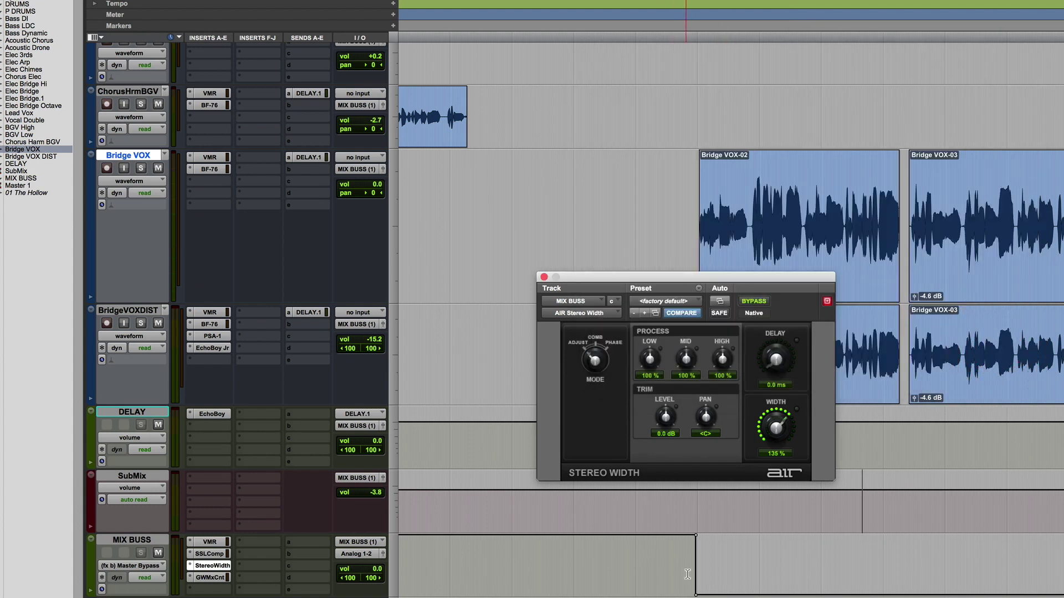
- Position the edit cursor on the MIX BUSS track shortly before the bridge section for playback
{"action": "left_click", "coordinate": [500, 564]}
{"action": "key", "text": "super+bracketleft"}
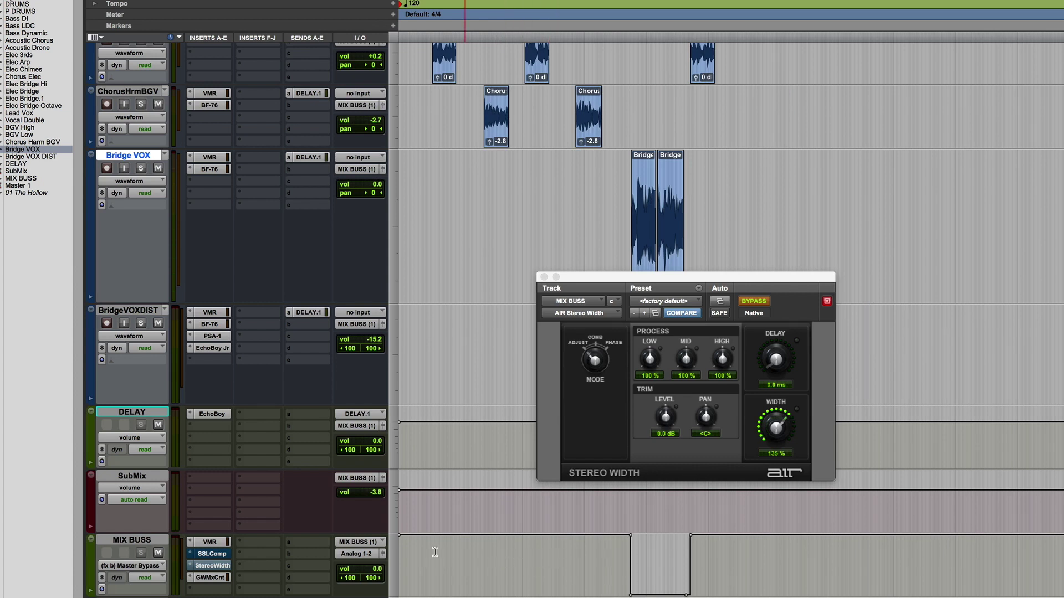
{"action": "left_click", "coordinate": [616, 563]}
{"action": "left_click", "coordinate": [608, 558]}
{"action": "left_click", "coordinate": [595, 560]}
{"action": "key", "text": "super+bracketright"}
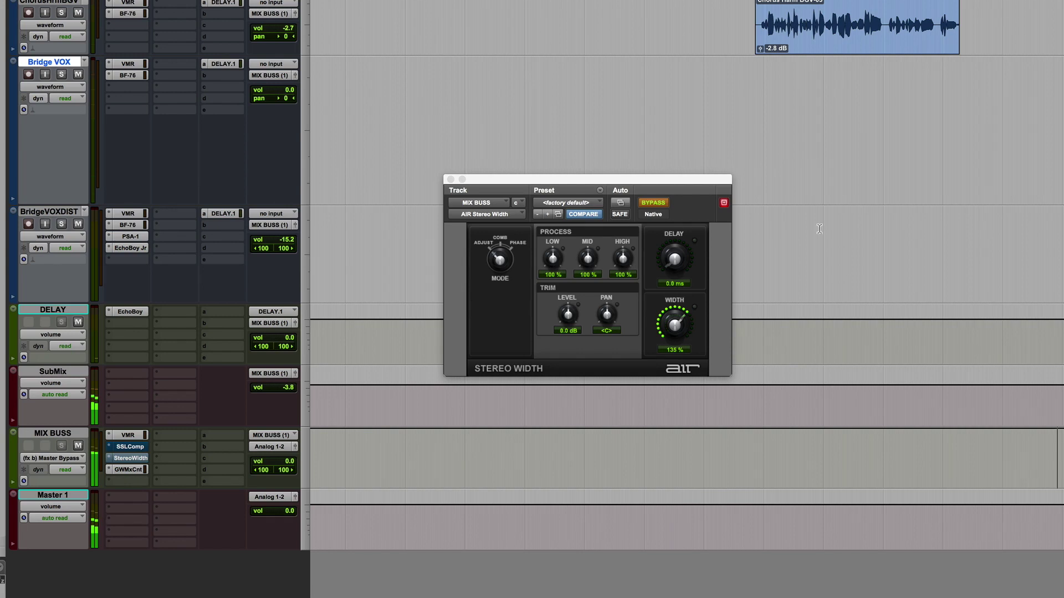
- Keep the AIR Stereo Width window open and show the MIX BUSS SSLComp plug-in beside it
{"action": "left_click", "coordinate": [725, 204]}
{"action": "left_click", "coordinate": [726, 203]}
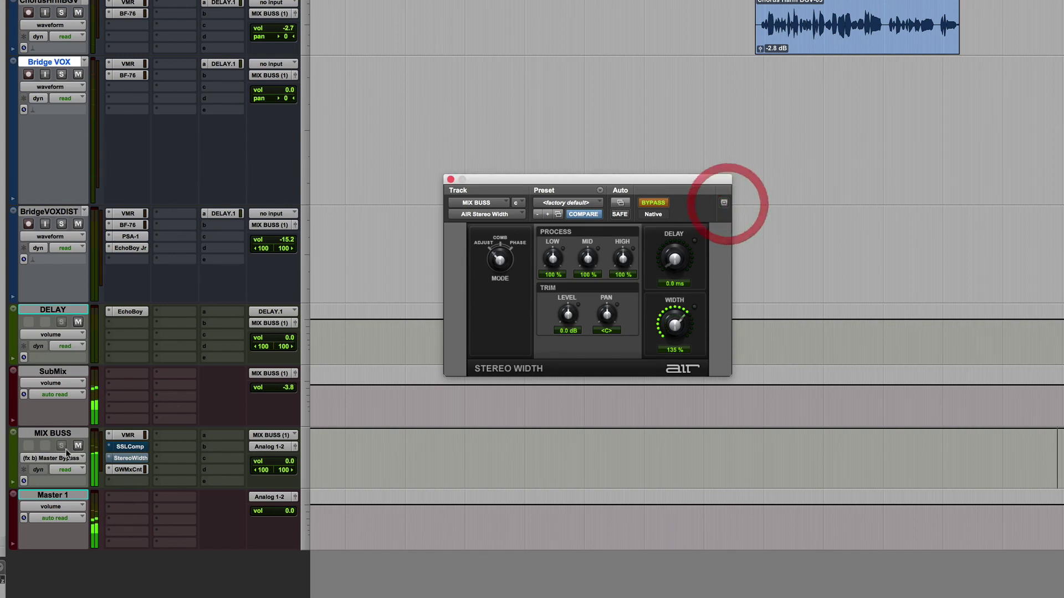
{"action": "left_click", "coordinate": [131, 446]}
{"action": "mouse_move", "coordinate": [532, 176]}
{"action": "left_mouse_down"}
{"action": "mouse_move", "coordinate": [948, 71]}
{"action": "mouse_move", "coordinate": [846, 102]}
{"action": "left_mouse_up"}
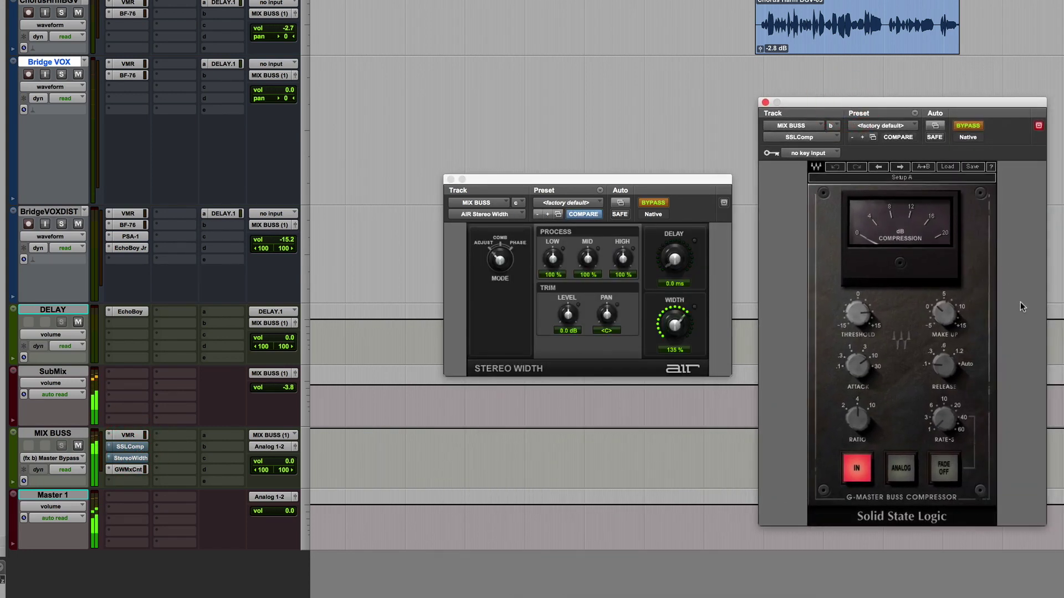